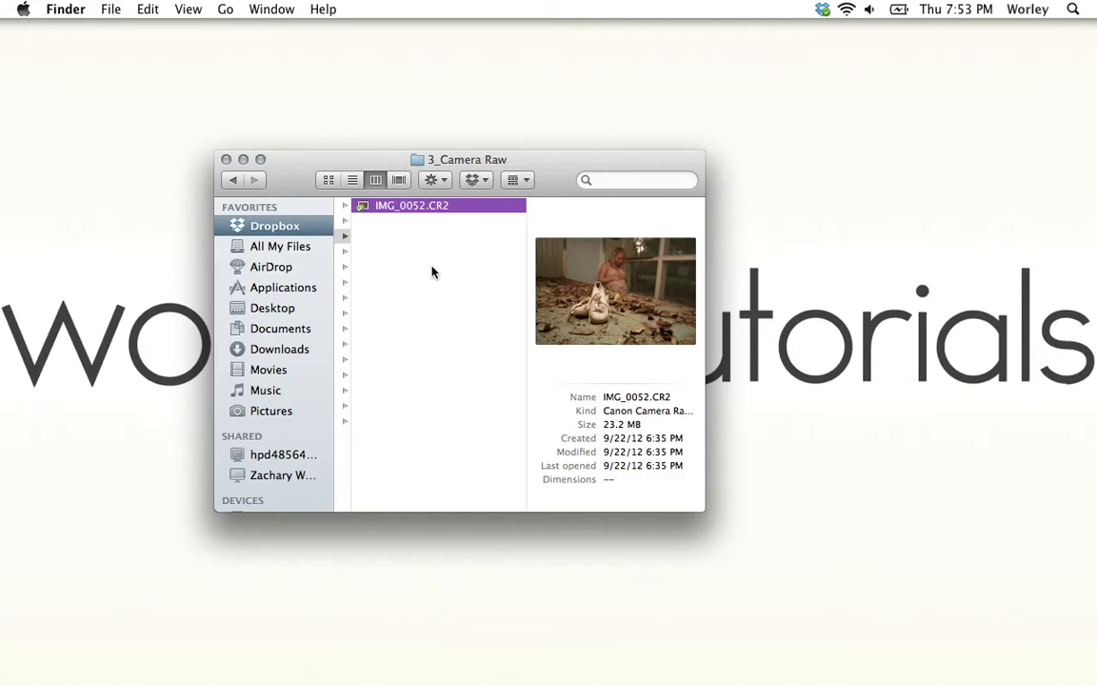
Step: Open the raw photo IMG_0052.CR2 from the 3_Camera Raw folder in Photoshop's Camera Raw
{"action": "key", "text": "Left"}
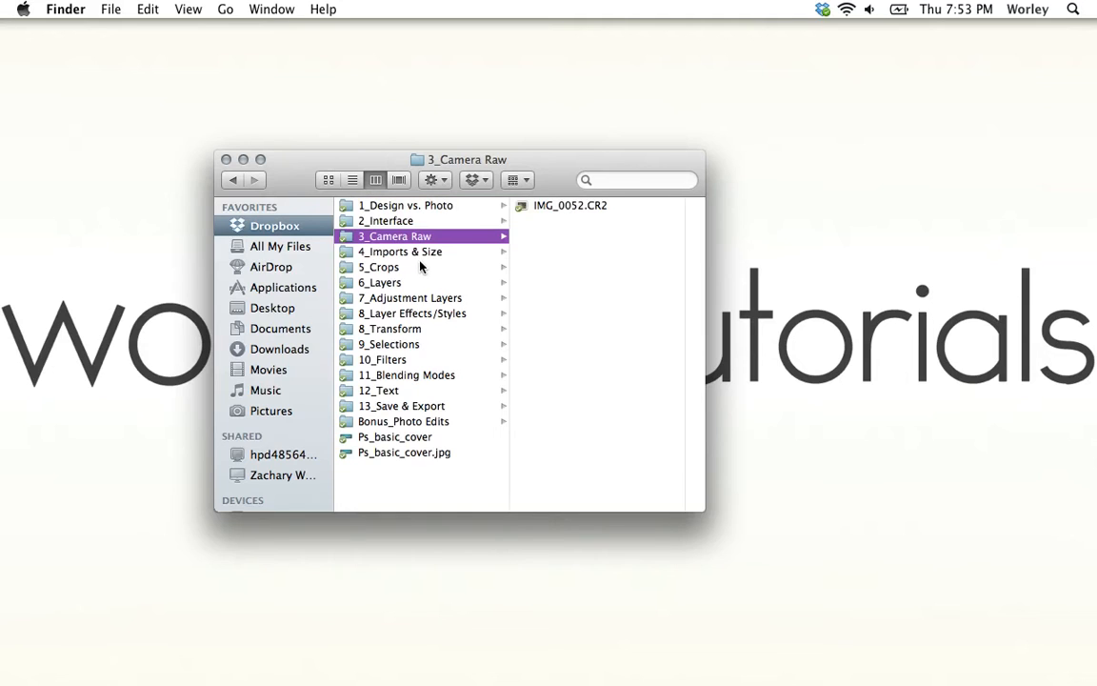
{"action": "left_click", "coordinate": [544, 213]}
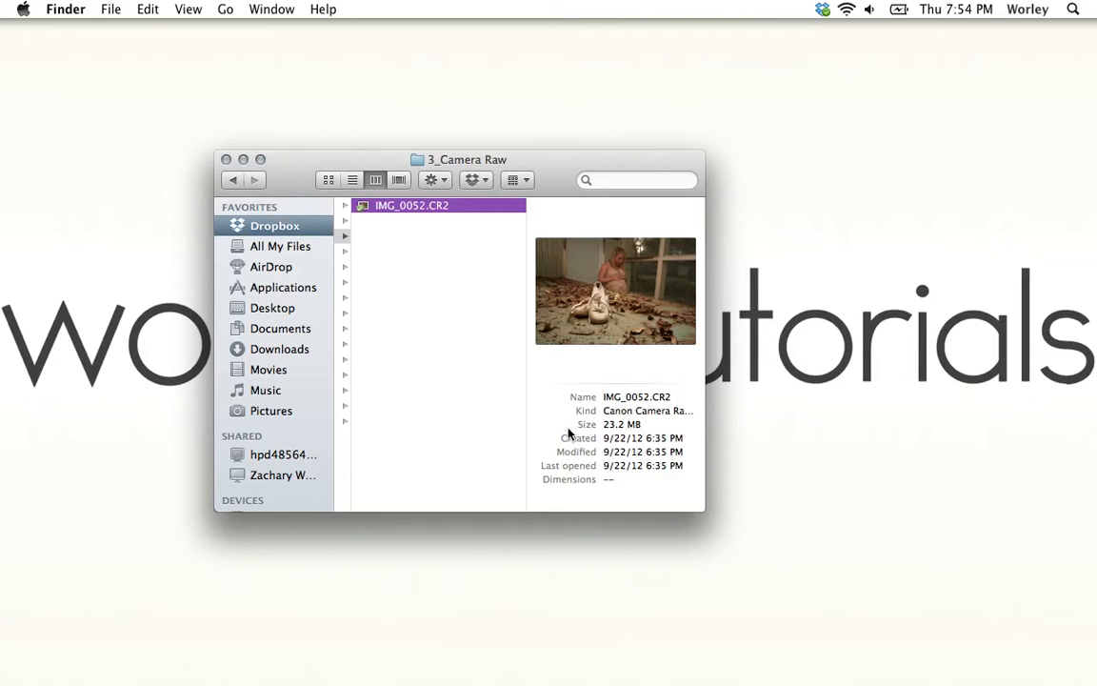
{"action": "right_click", "coordinate": [395, 215]}
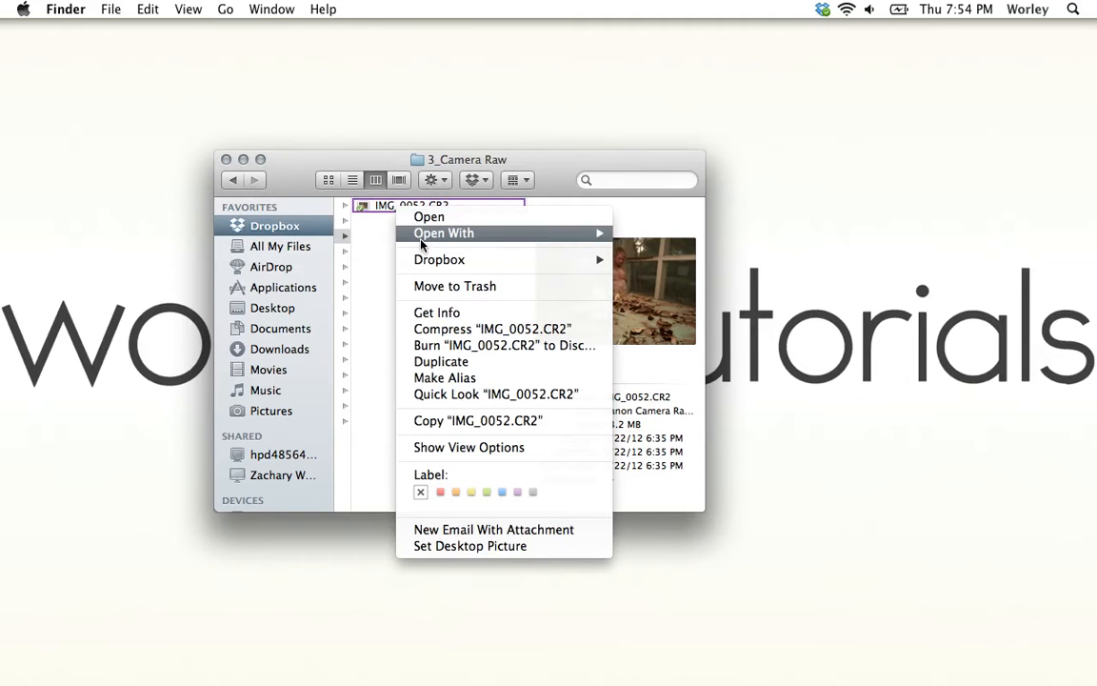
{"action": "mouse_move", "coordinate": [441, 238]}
{"action": "left_click", "coordinate": [664, 235]}
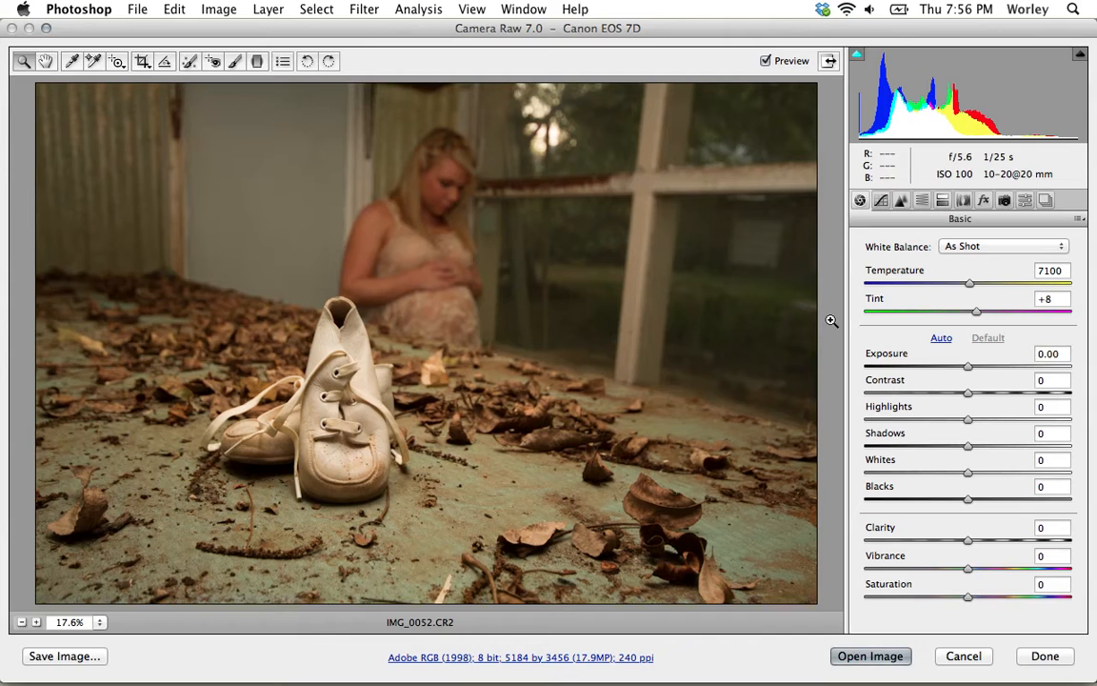
Step: Set a custom white balance for the photo with Temperature 9900 and Tint -25
{"action": "left_click_drag", "start_coordinate": [967, 282], "coordinate": [925, 286]}
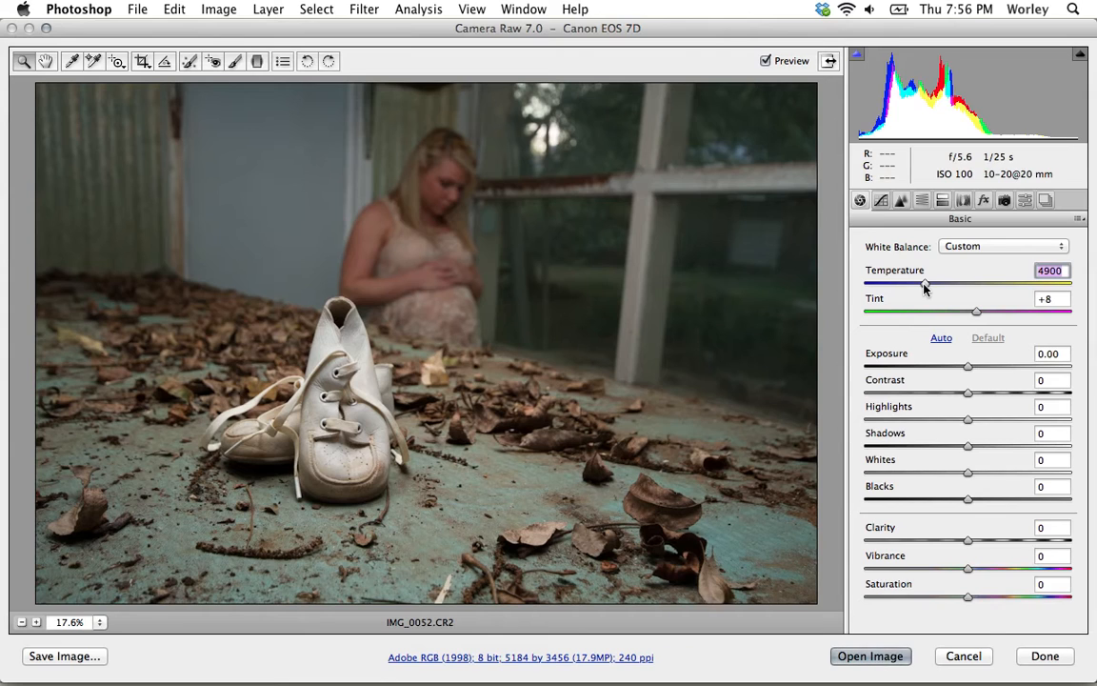
{"action": "left_click_drag", "start_coordinate": [924, 287], "coordinate": [1012, 290]}
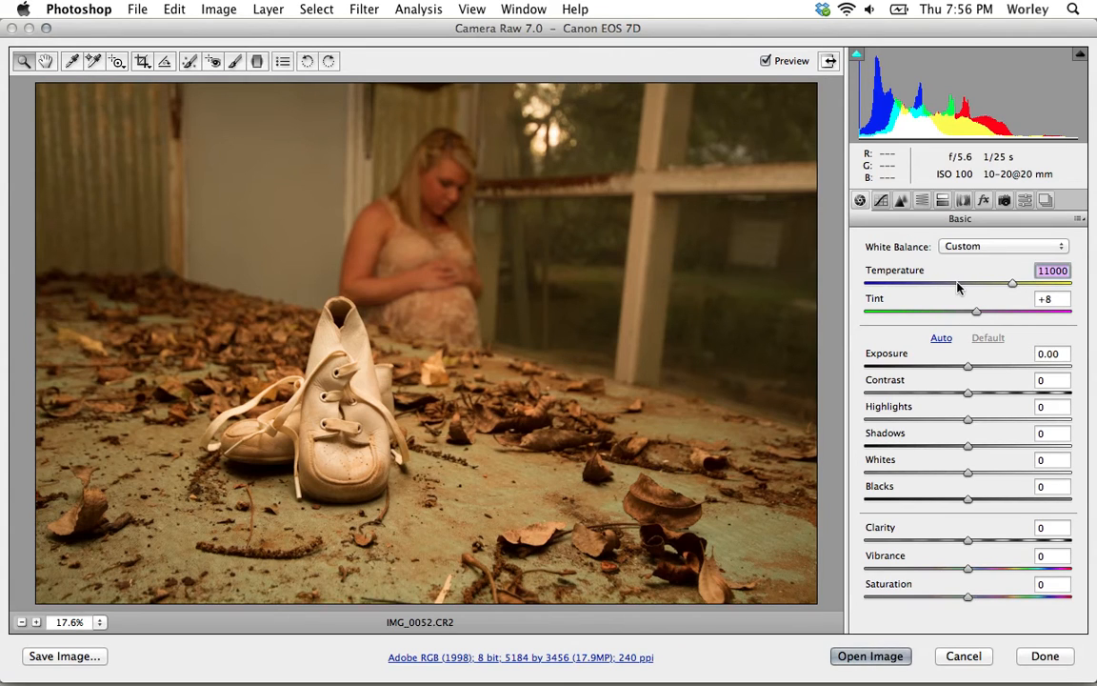
{"action": "left_click_drag", "start_coordinate": [960, 287], "coordinate": [942, 286]}
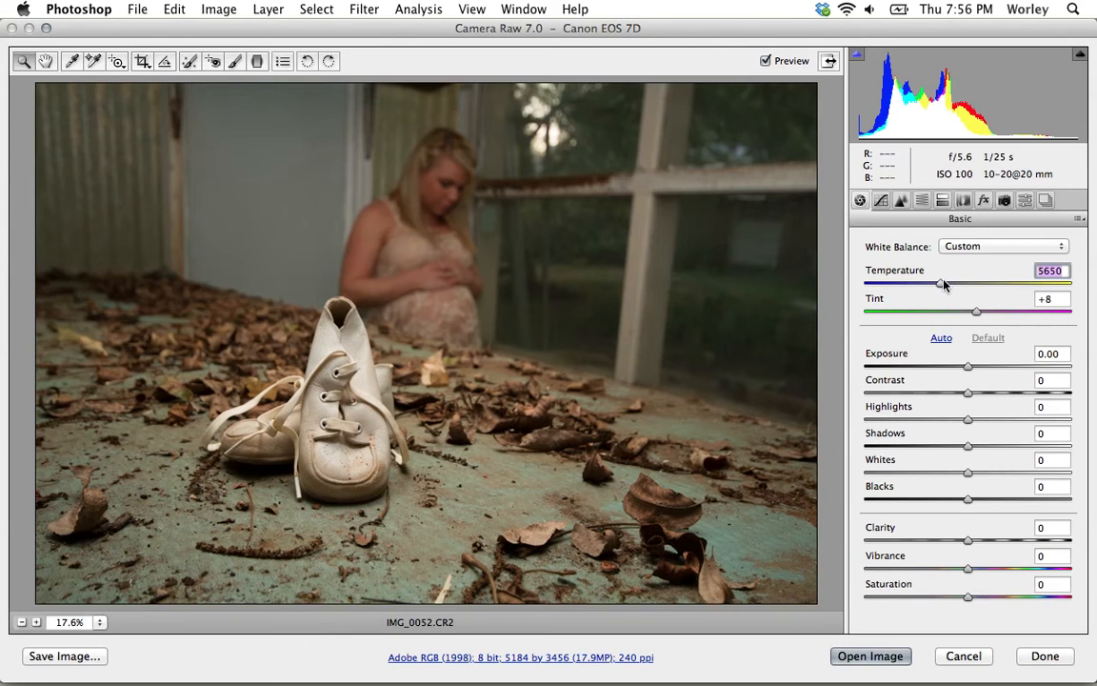
{"action": "left_click_drag", "start_coordinate": [943, 287], "coordinate": [1006, 287]}
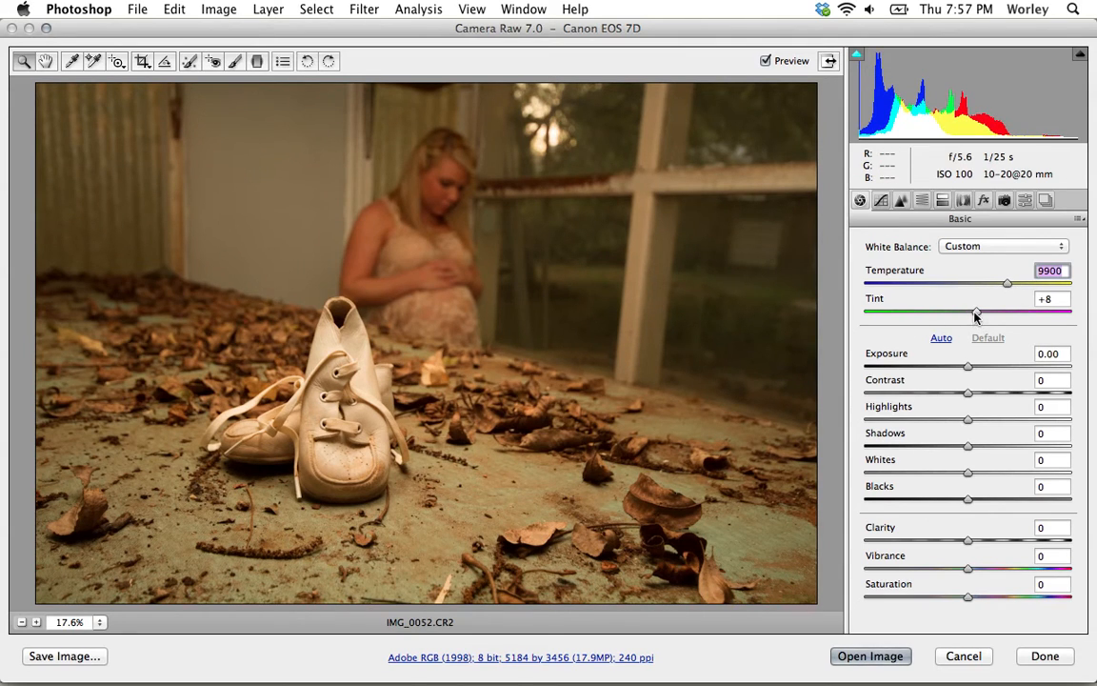
{"action": "left_click_drag", "start_coordinate": [975, 315], "coordinate": [1026, 319]}
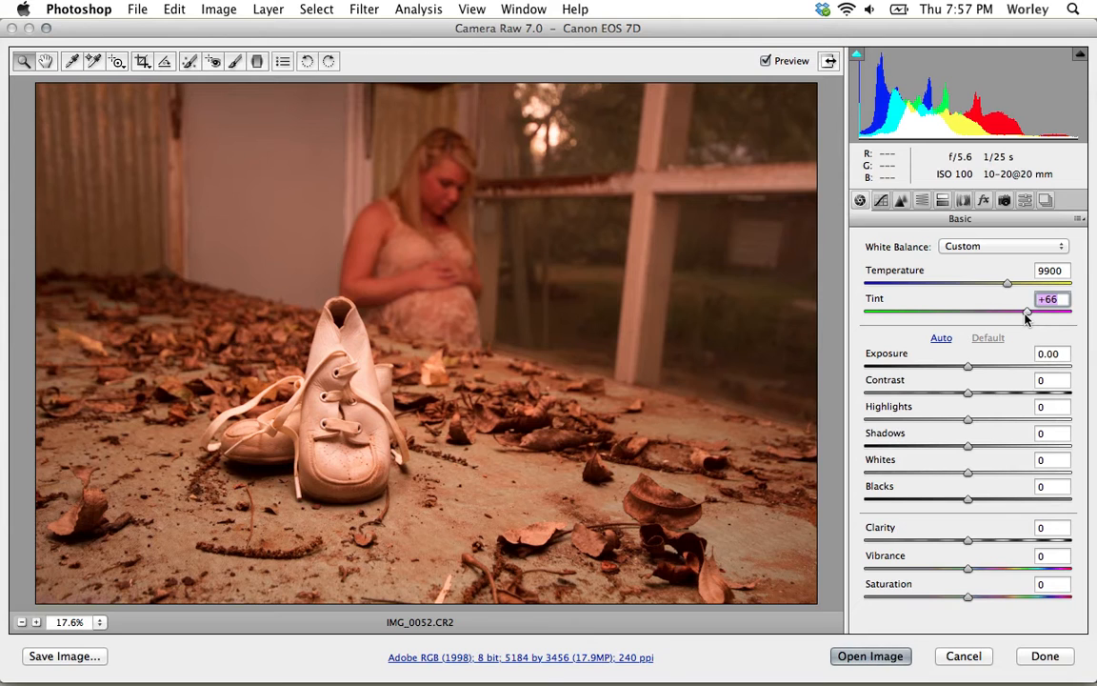
{"action": "left_click_drag", "start_coordinate": [1025, 319], "coordinate": [936, 314]}
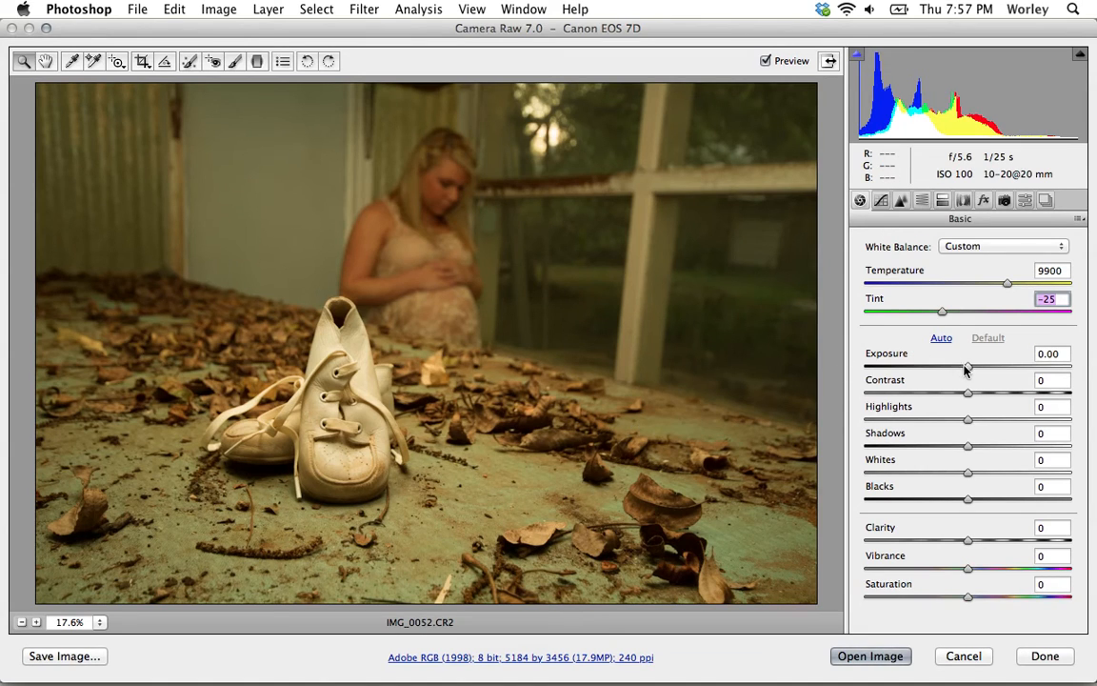
Step: Raise the photo's Exposure to +0.20 and its Contrast to +18
{"action": "key", "text": "Tab"}
{"action": "mouse_move", "coordinate": [967, 370]}
{"action": "left_mouse_down"}
{"action": "mouse_move", "coordinate": [1079, 372]}
{"action": "mouse_move", "coordinate": [845, 374]}
{"action": "mouse_move", "coordinate": [975, 371]}
{"action": "mouse_move", "coordinate": [976, 385]}
{"action": "left_mouse_up"}
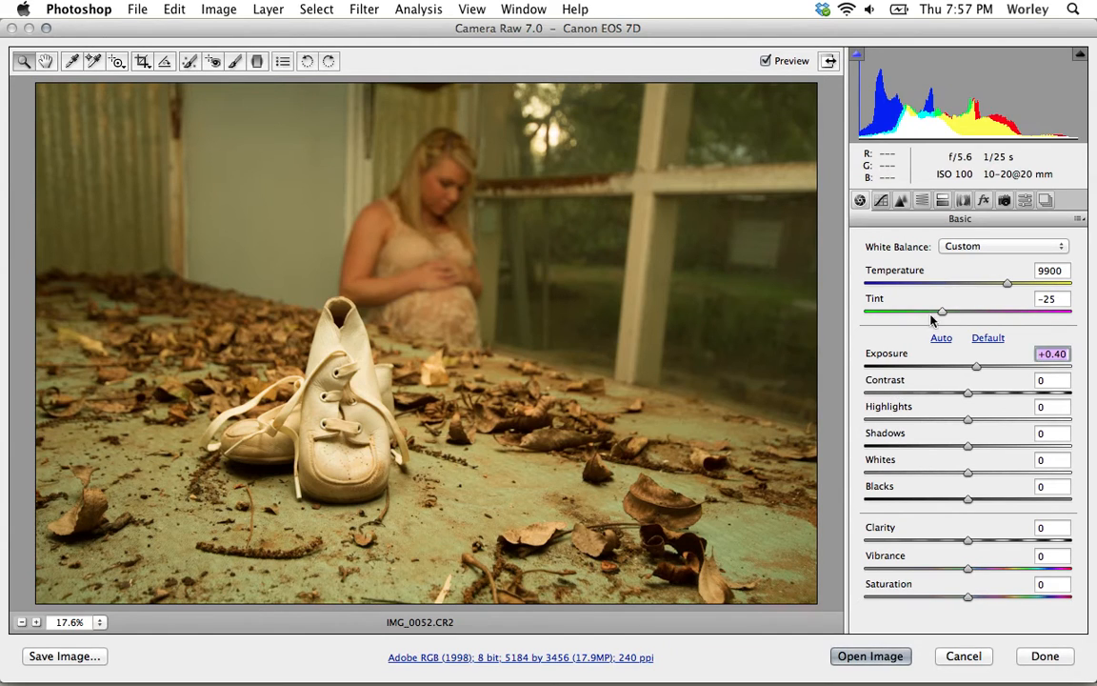
{"action": "left_click_drag", "start_coordinate": [976, 370], "coordinate": [849, 400]}
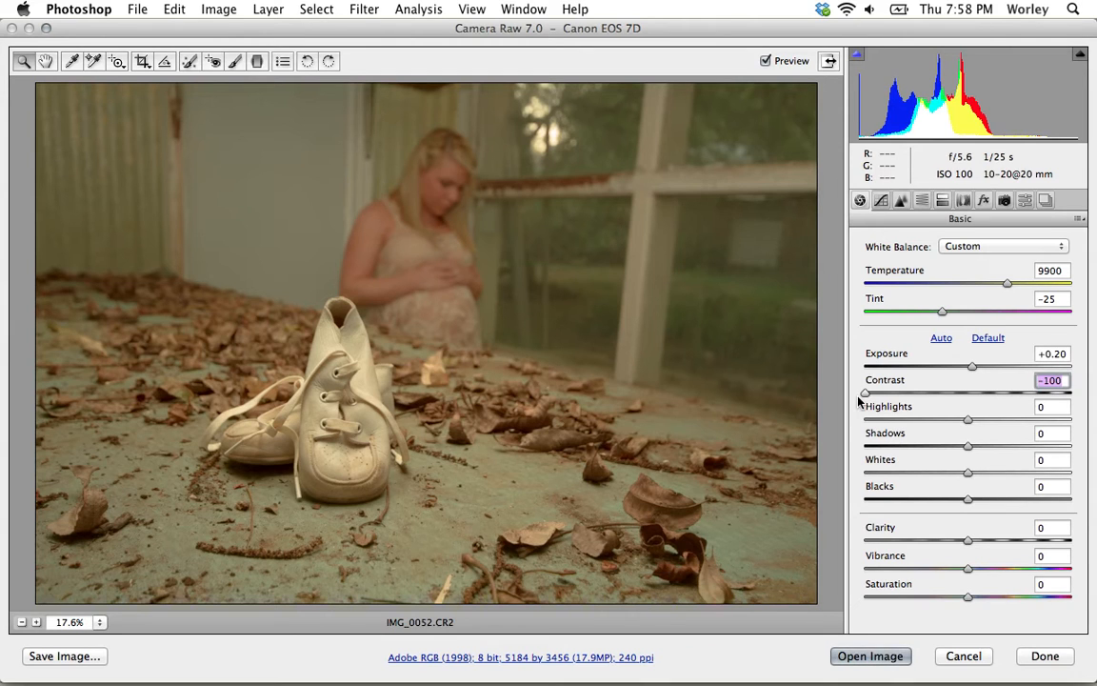
{"action": "left_click_drag", "start_coordinate": [858, 402], "coordinate": [1081, 407]}
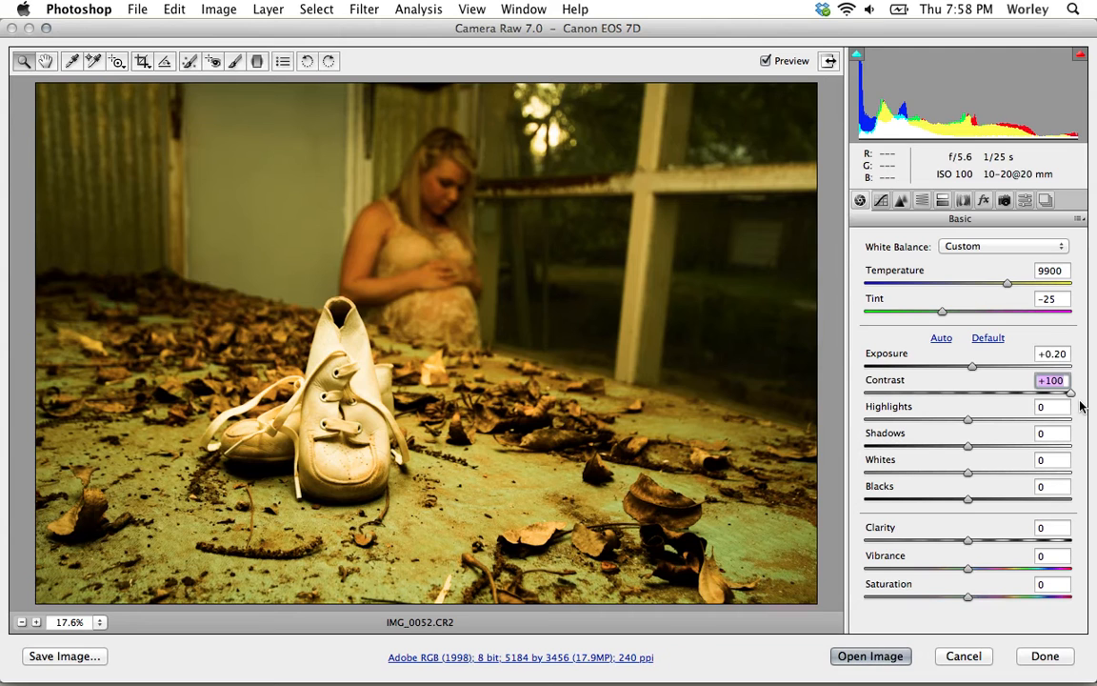
{"action": "mouse_move", "coordinate": [1081, 407]}
{"action": "left_mouse_down"}
{"action": "mouse_move", "coordinate": [849, 401]}
{"action": "mouse_move", "coordinate": [982, 392]}
{"action": "mouse_move", "coordinate": [980, 401]}
{"action": "mouse_move", "coordinate": [1022, 400]}
{"action": "mouse_move", "coordinate": [986, 401]}
{"action": "mouse_move", "coordinate": [994, 420]}
{"action": "mouse_move", "coordinate": [1079, 419]}
{"action": "mouse_move", "coordinate": [857, 419]}
{"action": "mouse_move", "coordinate": [867, 427]}
{"action": "mouse_move", "coordinate": [952, 421]}
{"action": "mouse_move", "coordinate": [878, 409]}
{"action": "mouse_move", "coordinate": [865, 419]}
{"action": "mouse_move", "coordinate": [1080, 426]}
{"action": "left_mouse_up"}
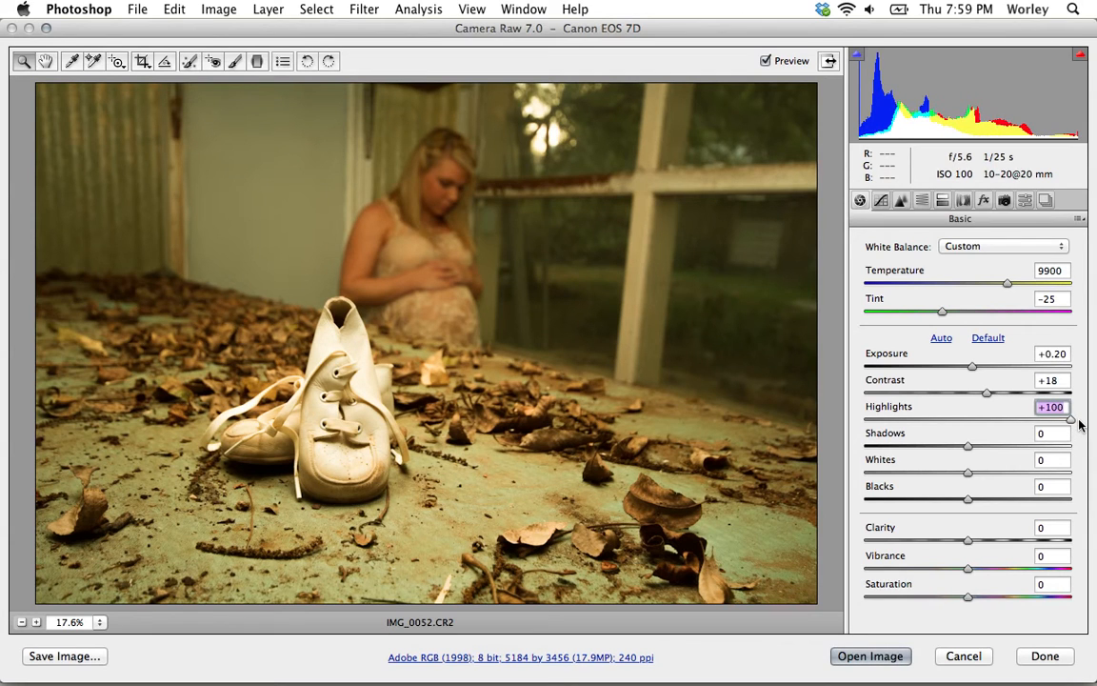
Step: Lower Highlights to -100 and Shadows to -11, with Whites and Blacks reset to 0
{"action": "left_click_drag", "start_coordinate": [1080, 425], "coordinate": [837, 443]}
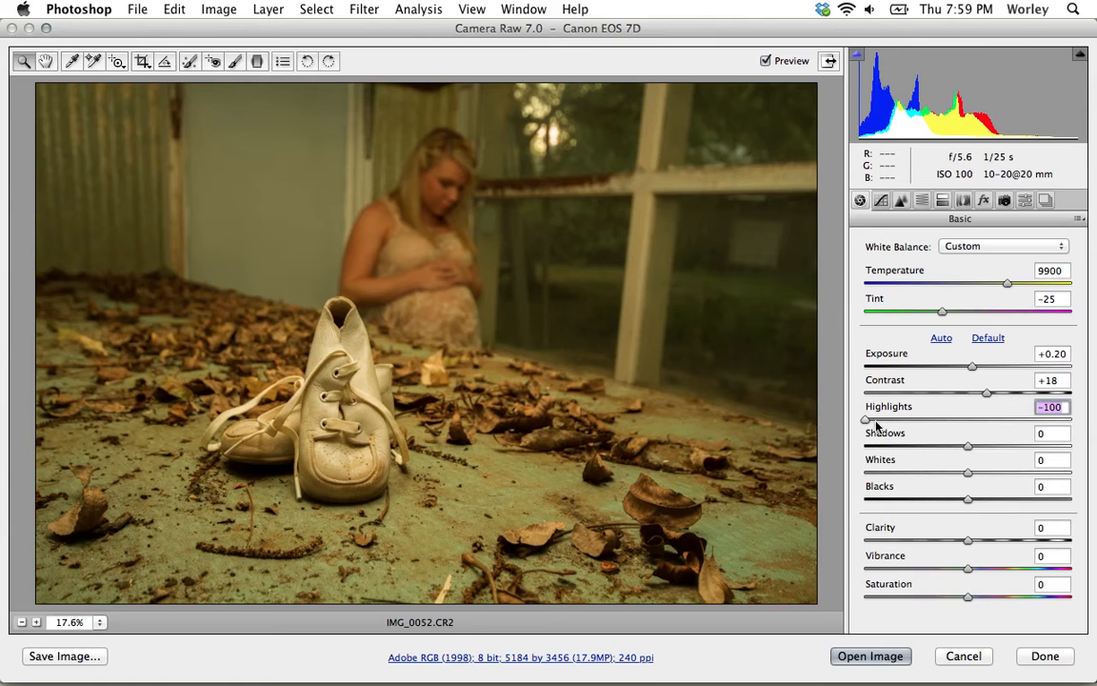
{"action": "left_click", "coordinate": [968, 448]}
{"action": "left_click_drag", "start_coordinate": [968, 450], "coordinate": [844, 452]}
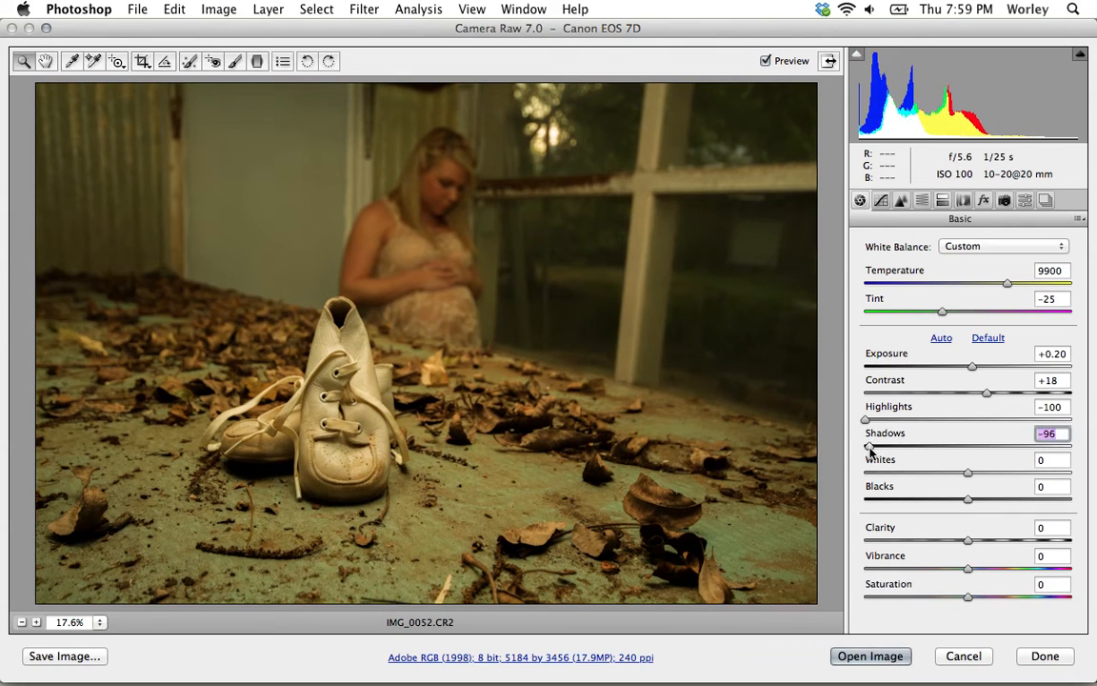
{"action": "left_click_drag", "start_coordinate": [860, 456], "coordinate": [972, 503]}
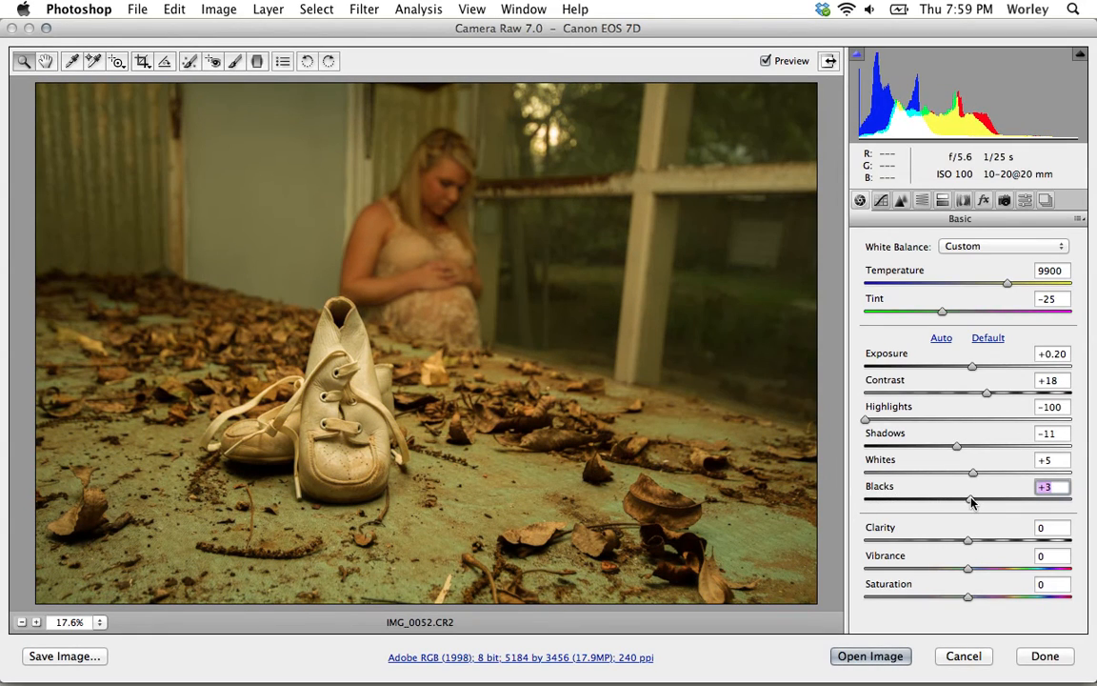
{"action": "double_click", "coordinate": [971, 501]}
{"action": "double_click", "coordinate": [973, 474]}
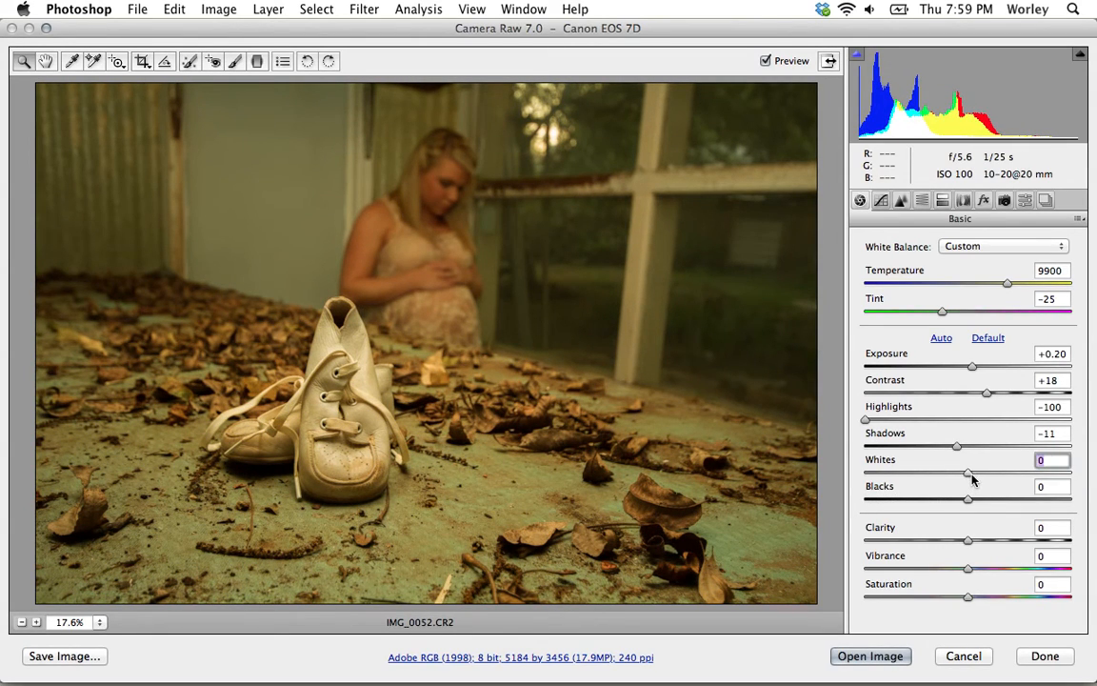
Step: Try strong and soft Clarity extremes on the photo and settle on a Clarity of +30
{"action": "left_click_drag", "start_coordinate": [968, 541], "coordinate": [1054, 544]}
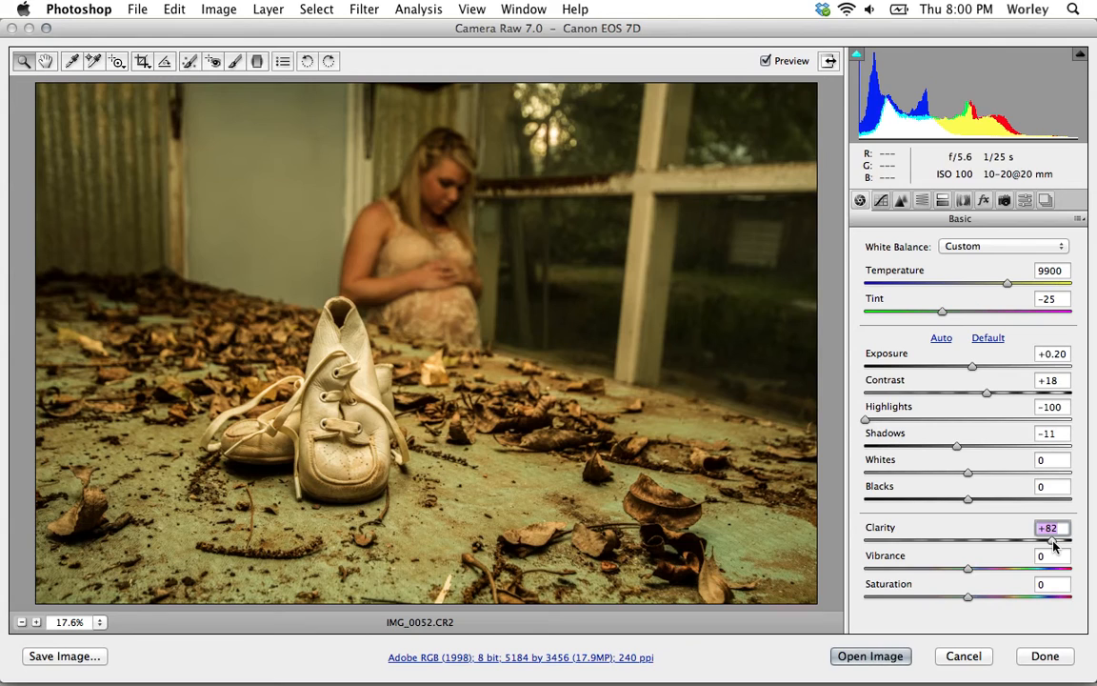
{"action": "left_click_drag", "start_coordinate": [1053, 544], "coordinate": [1052, 544]}
{"action": "left_click_drag", "start_coordinate": [1050, 544], "coordinate": [854, 539]}
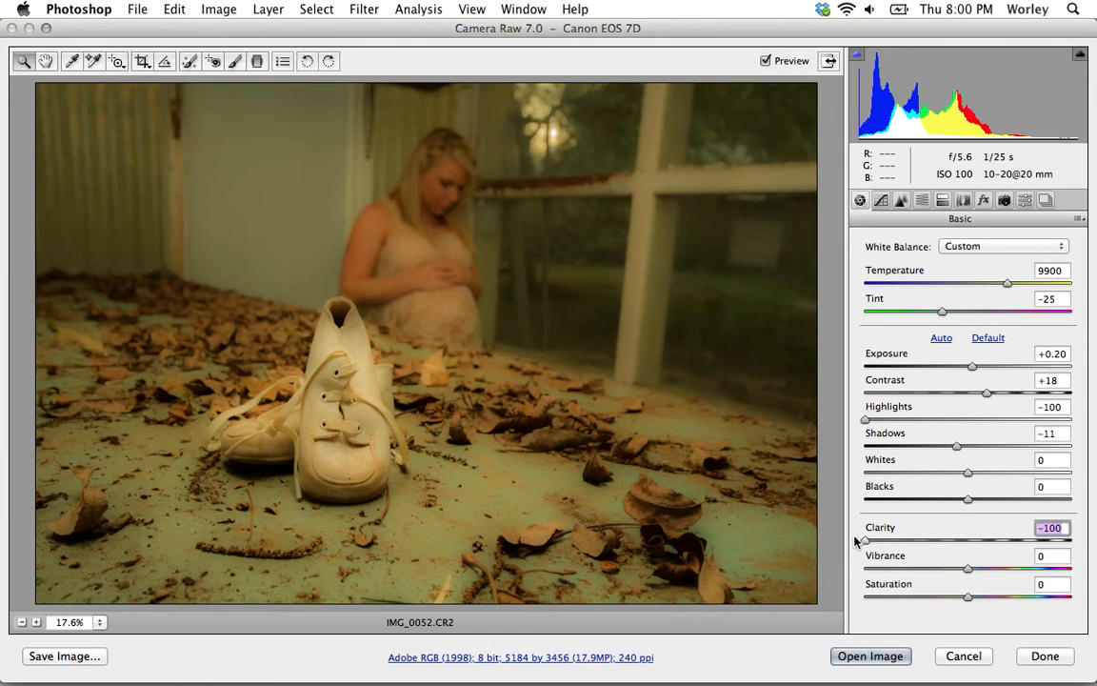
{"action": "left_click_drag", "start_coordinate": [865, 540], "coordinate": [1082, 546]}
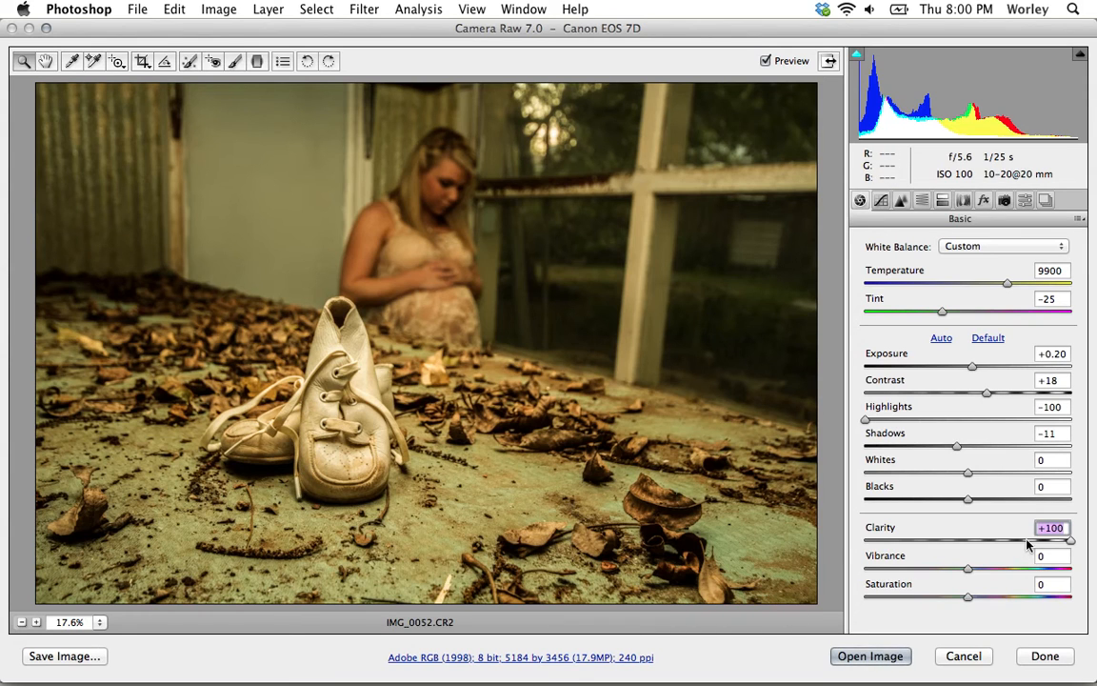
{"action": "left_click_drag", "start_coordinate": [1069, 540], "coordinate": [843, 569]}
Step: Reduce Vibrance to -28 and, after trying both Saturation extremes, reset Saturation to 0
{"action": "left_click", "coordinate": [967, 568]}
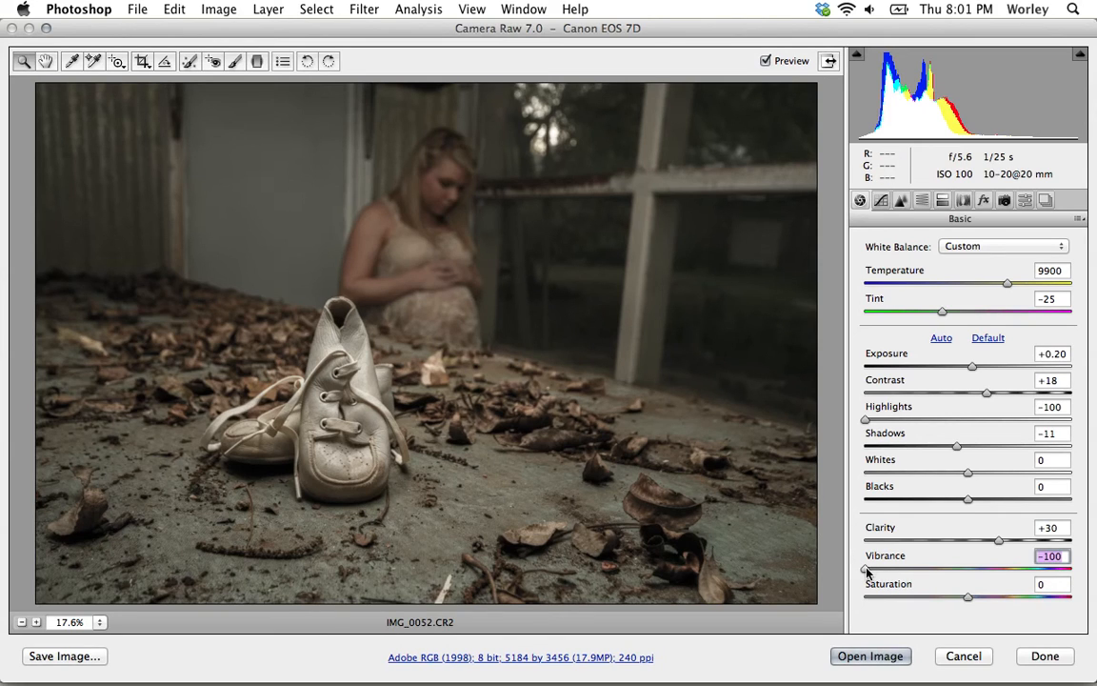
{"action": "left_click_drag", "start_coordinate": [867, 571], "coordinate": [829, 598]}
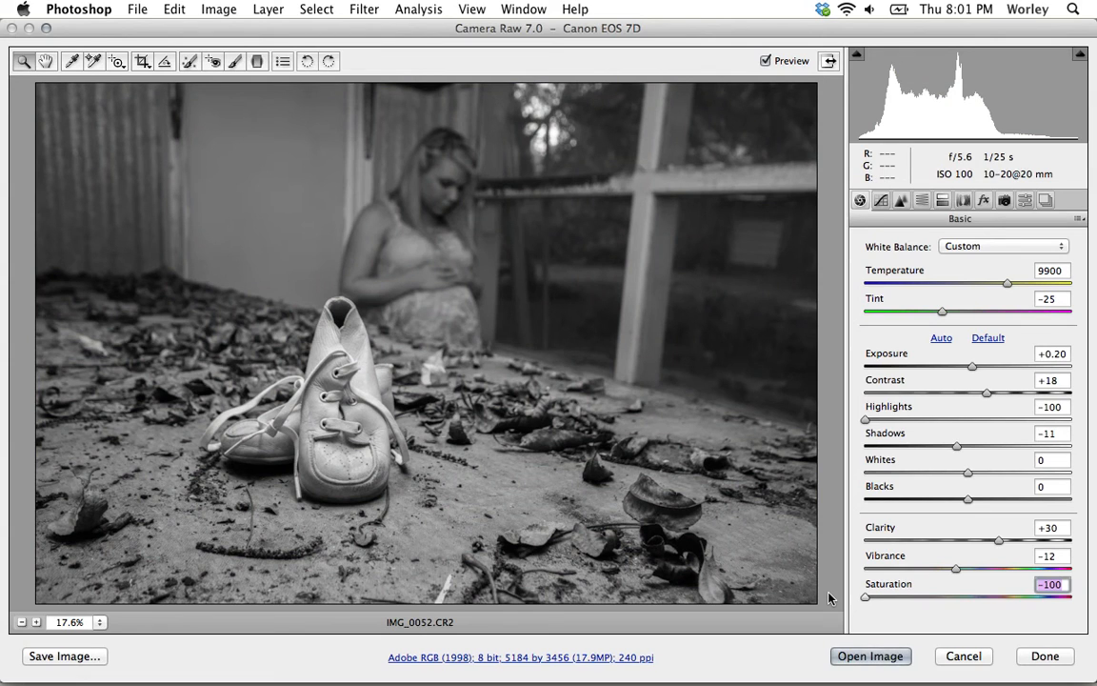
{"action": "left_click_drag", "start_coordinate": [828, 598], "coordinate": [867, 600]}
{"action": "left_click_drag", "start_coordinate": [868, 600], "coordinate": [1079, 602]}
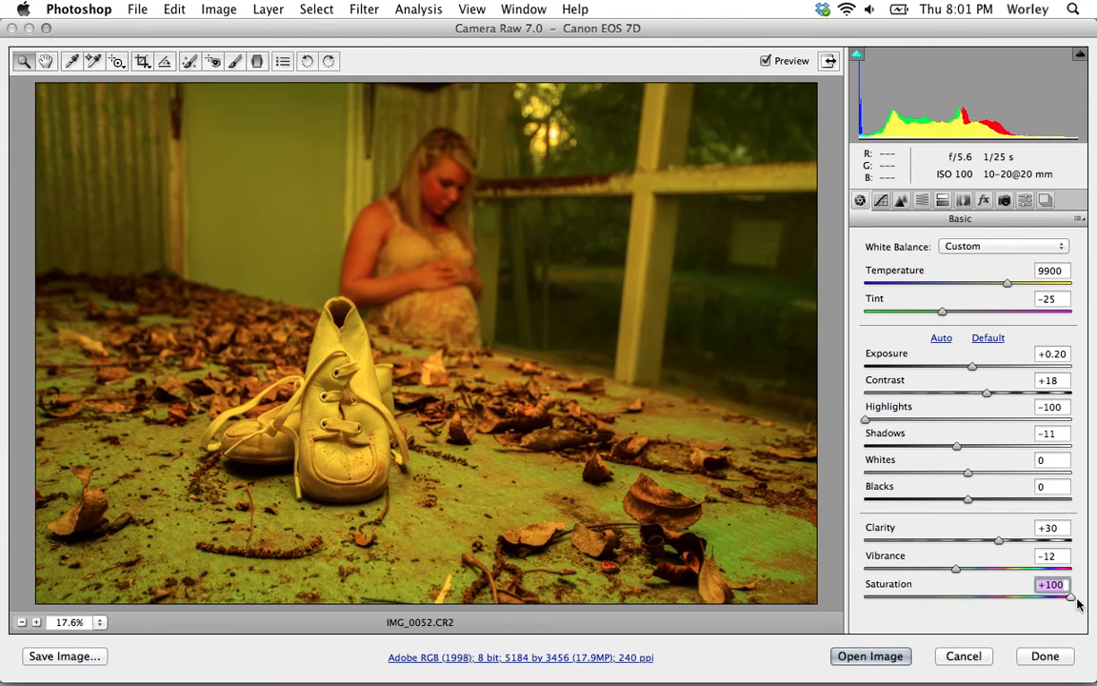
{"action": "left_click_drag", "start_coordinate": [1079, 603], "coordinate": [984, 619]}
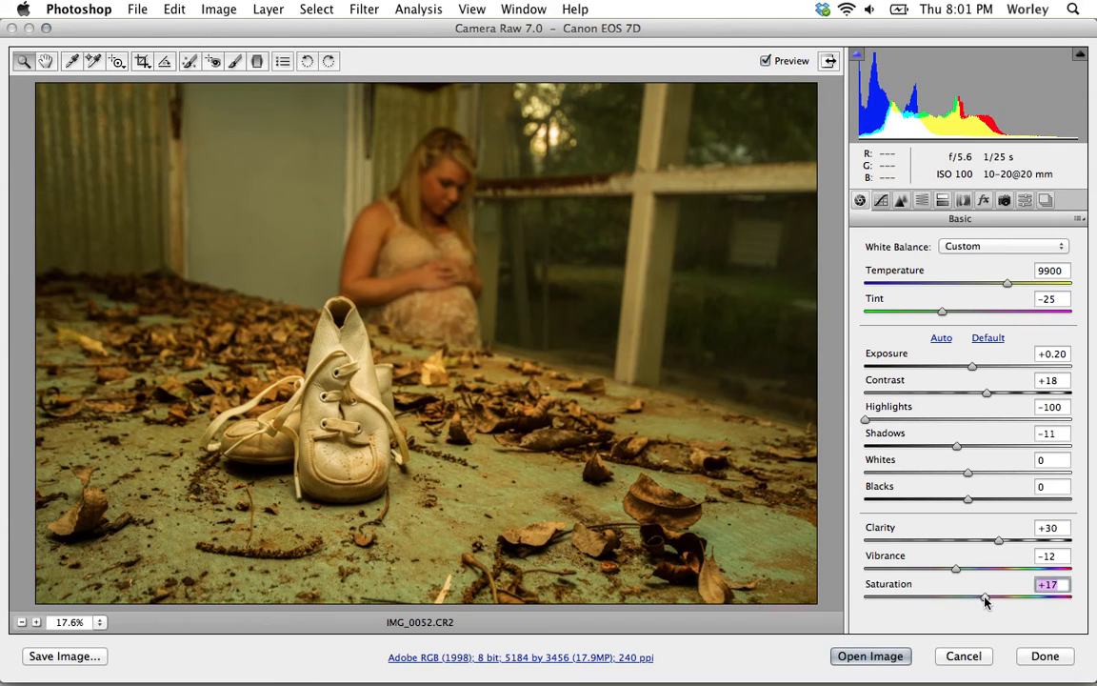
{"action": "double_click", "coordinate": [984, 597]}
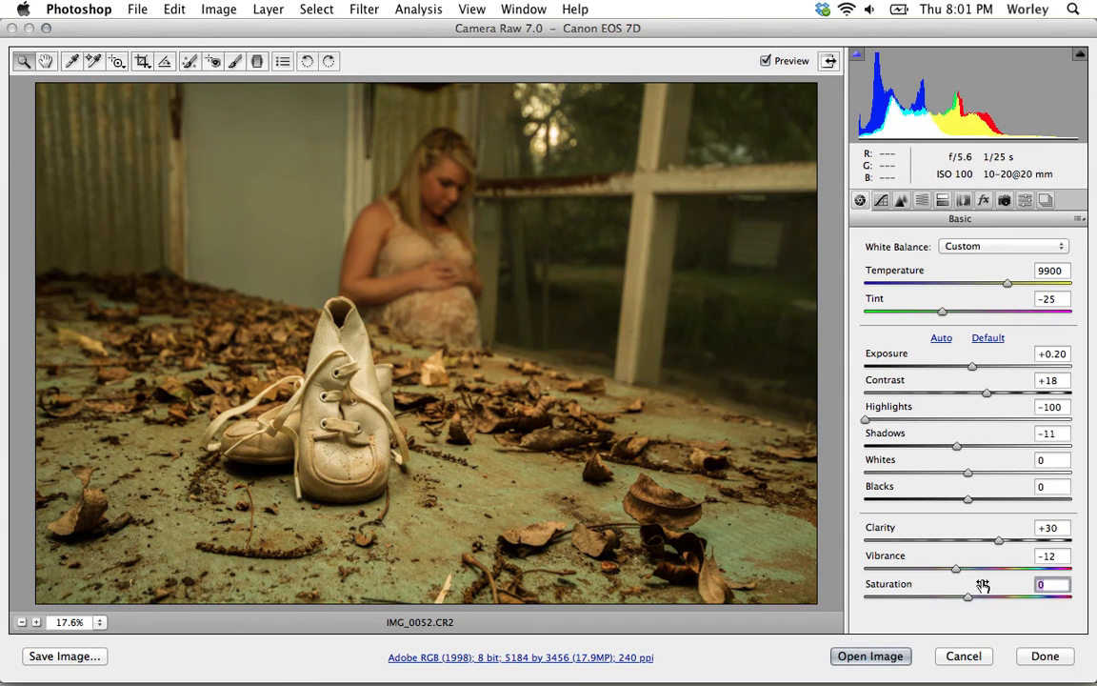
{"action": "left_click_drag", "start_coordinate": [955, 571], "coordinate": [939, 569]}
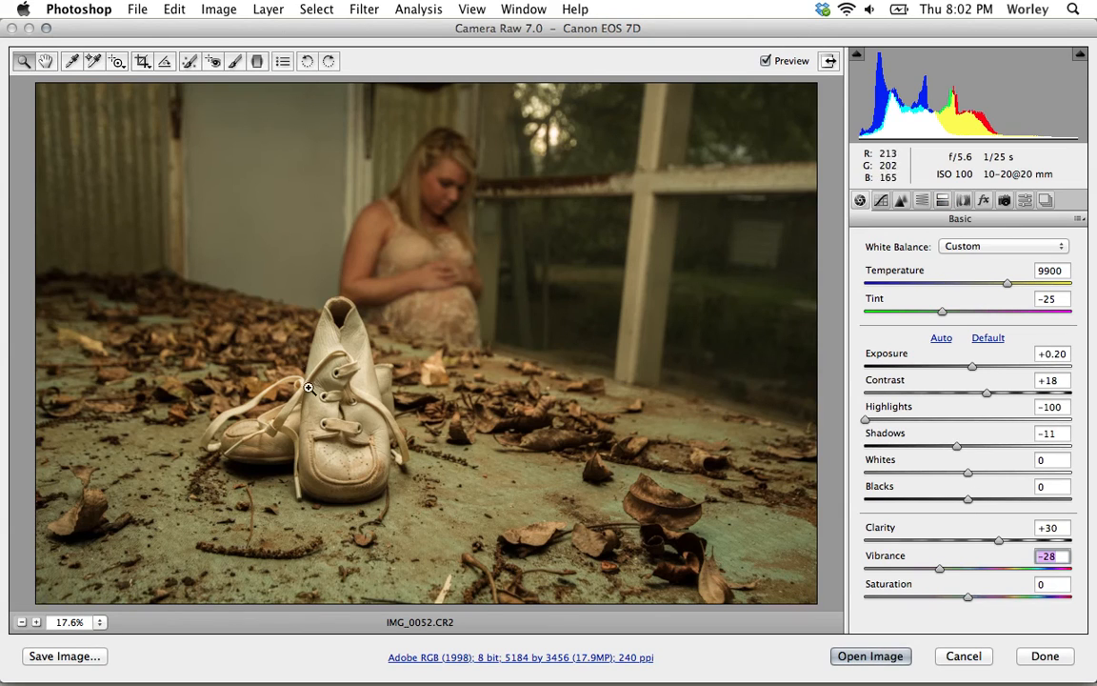
Step: Compare the photo before and after the adjustments by toggling the preview off and on twice
{"action": "left_click", "coordinate": [765, 60]}
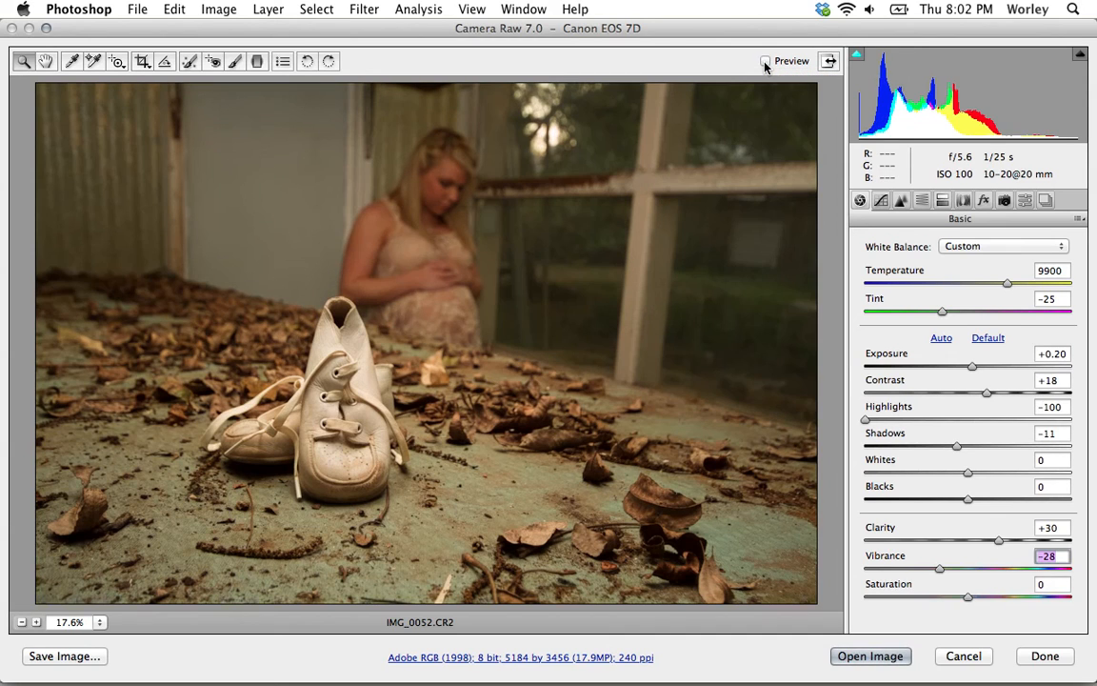
{"action": "left_click", "coordinate": [766, 62]}
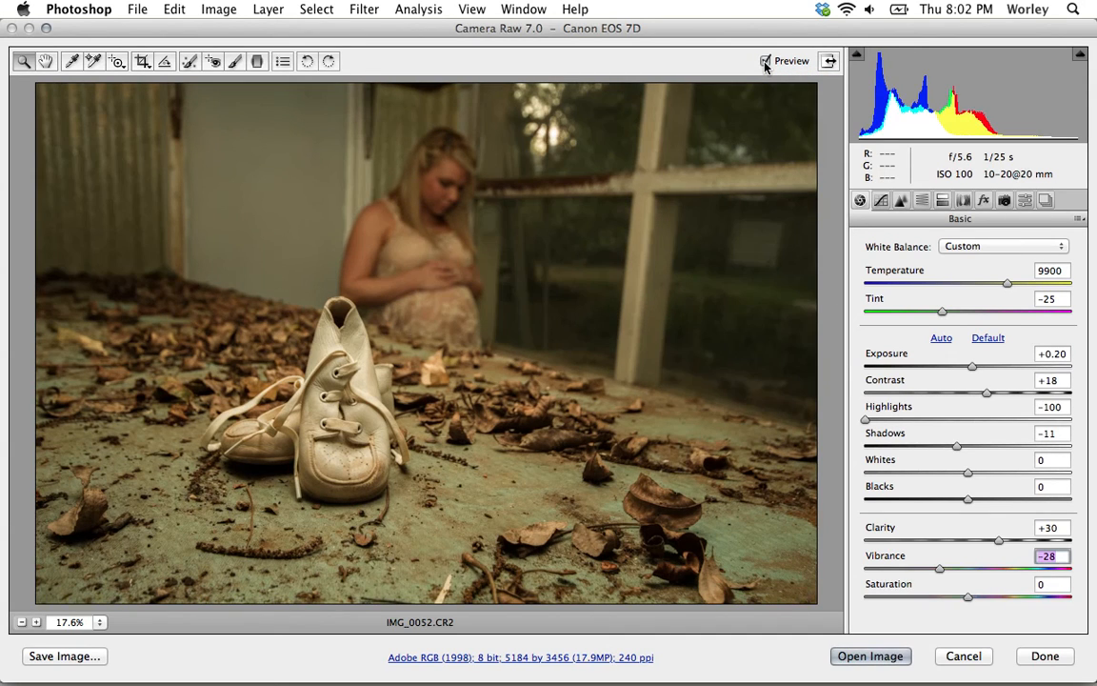
{"action": "left_click", "coordinate": [765, 62]}
{"action": "left_click", "coordinate": [766, 61]}
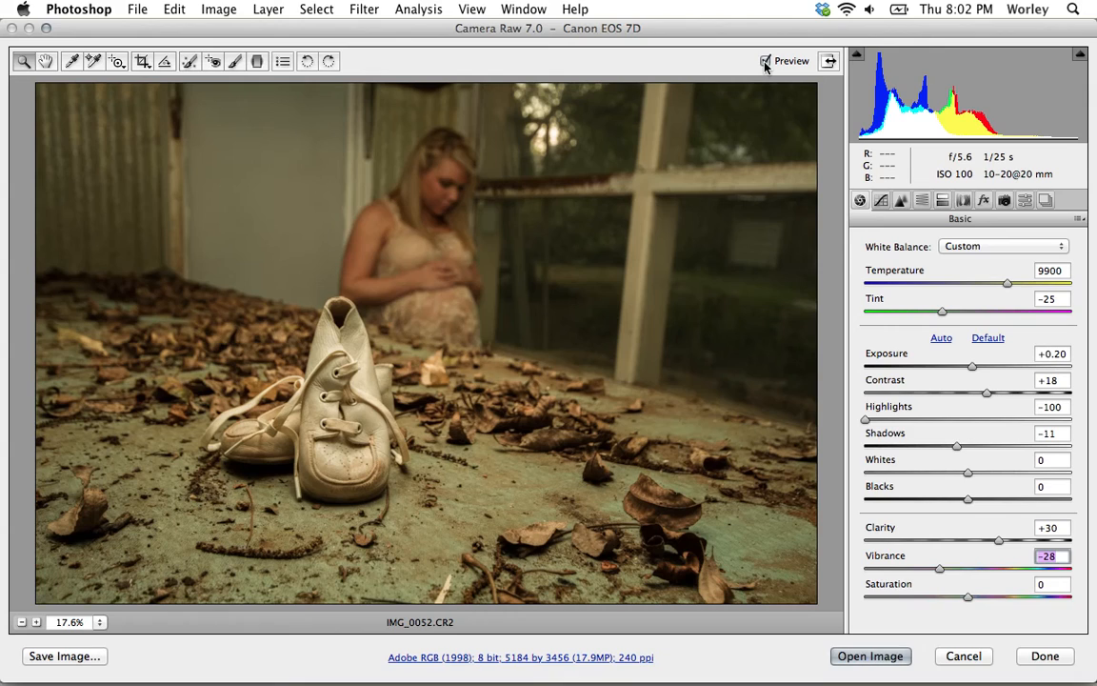